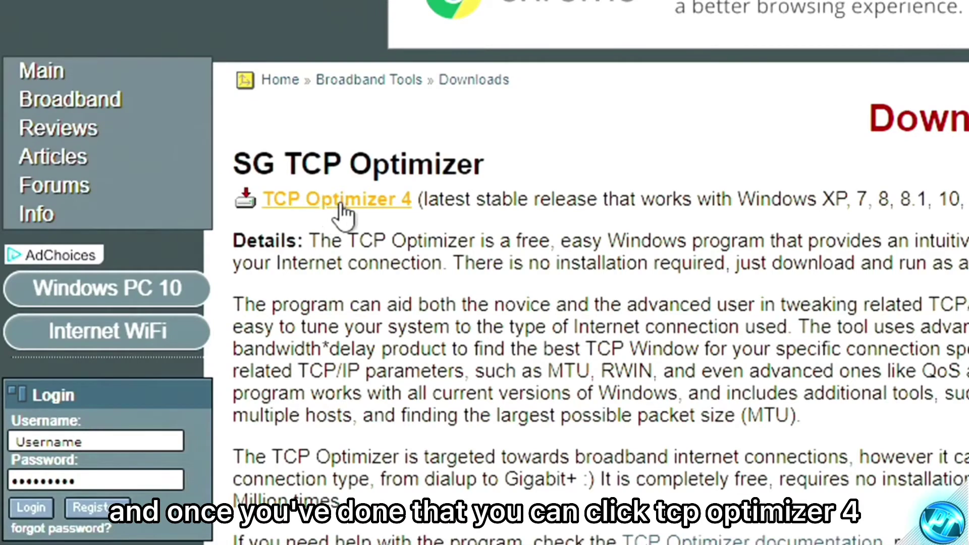
Step: Download TCP Optimizer 4 from SpeedGuide.net and run TCPOptimizer as administrator
left_click(341, 207)
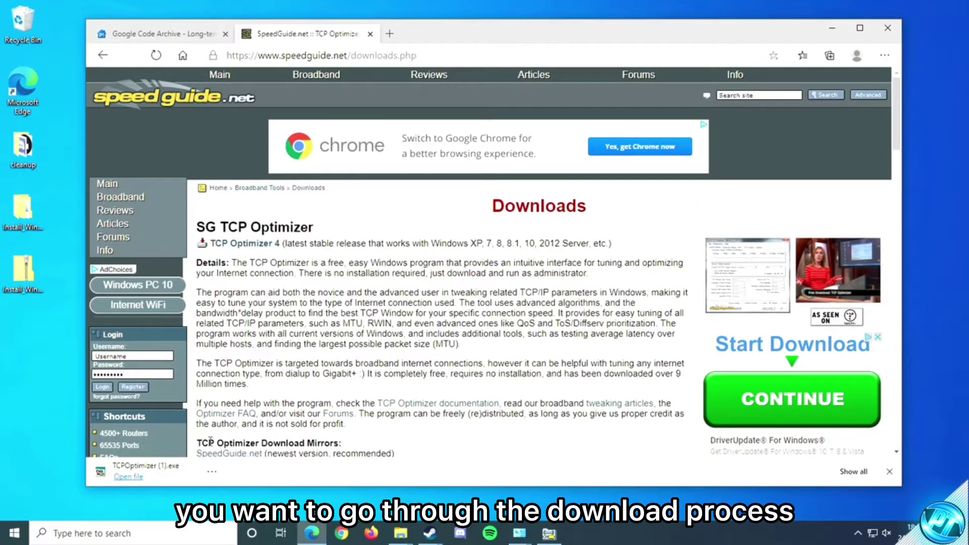
left_click(221, 475)
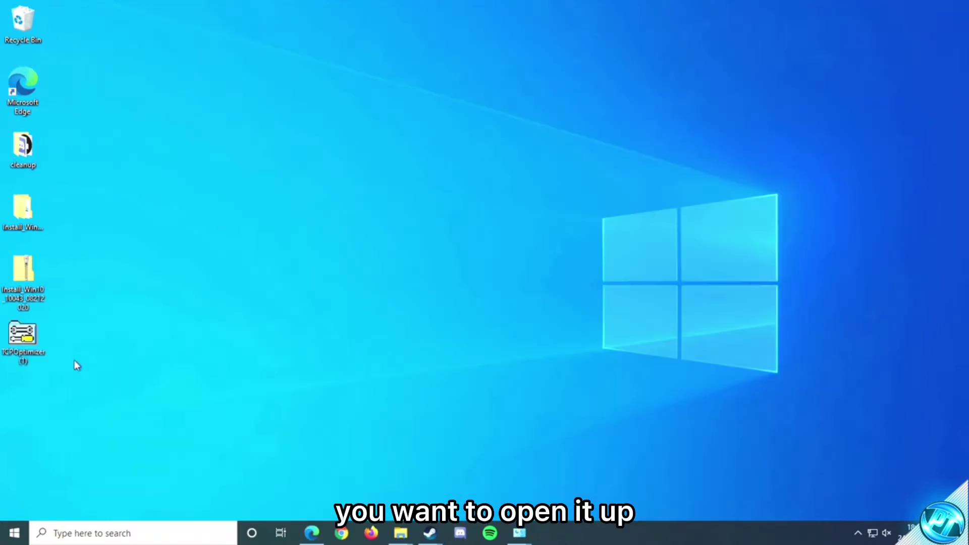
left_click(27, 346)
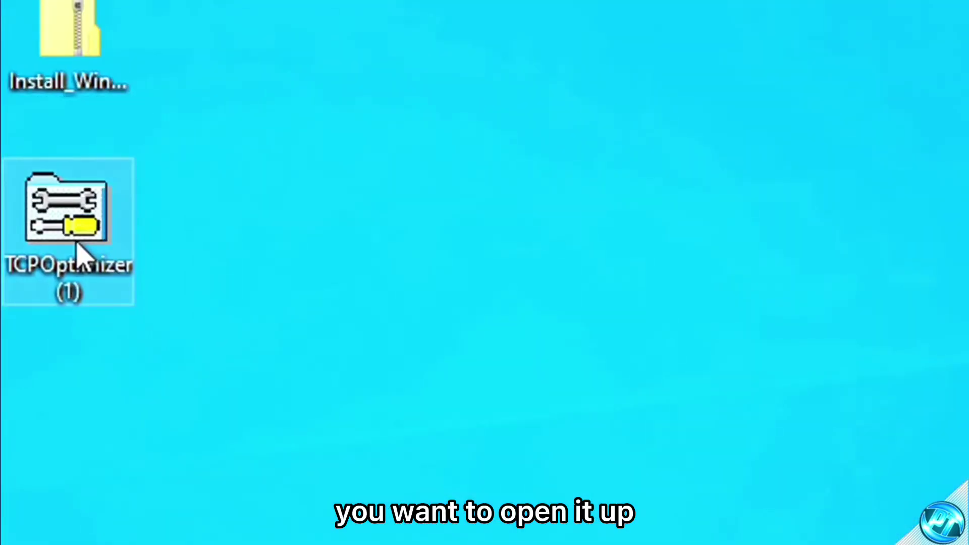
right_click(82, 252)
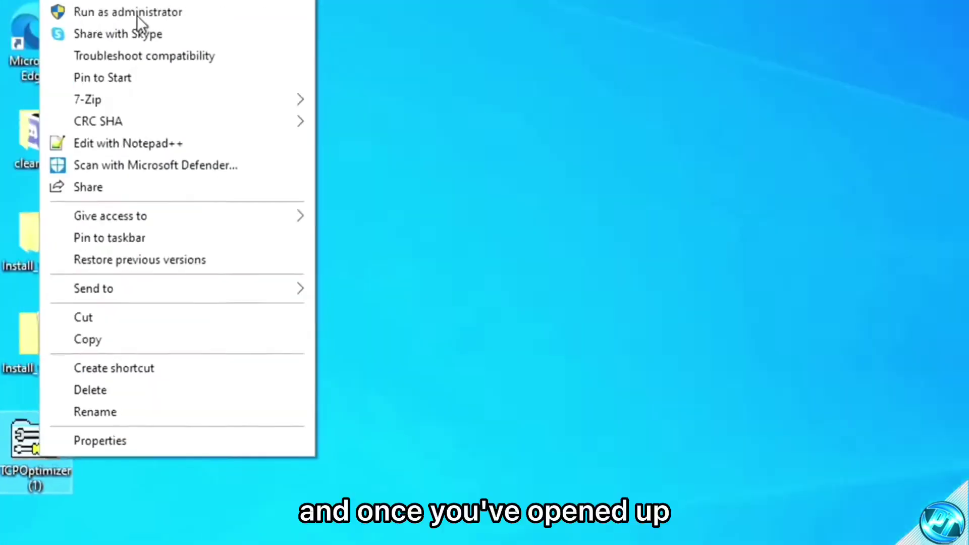
left_click(122, 62)
left_click(422, 351)
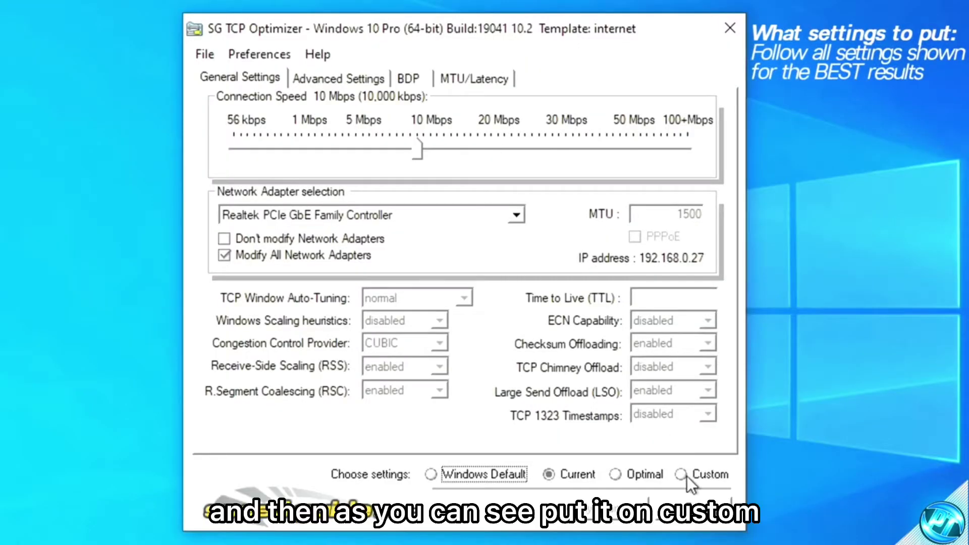
Step: Switch to Custom settings with 100+ Mbps connection speed and MTU 1500
left_click(612, 379)
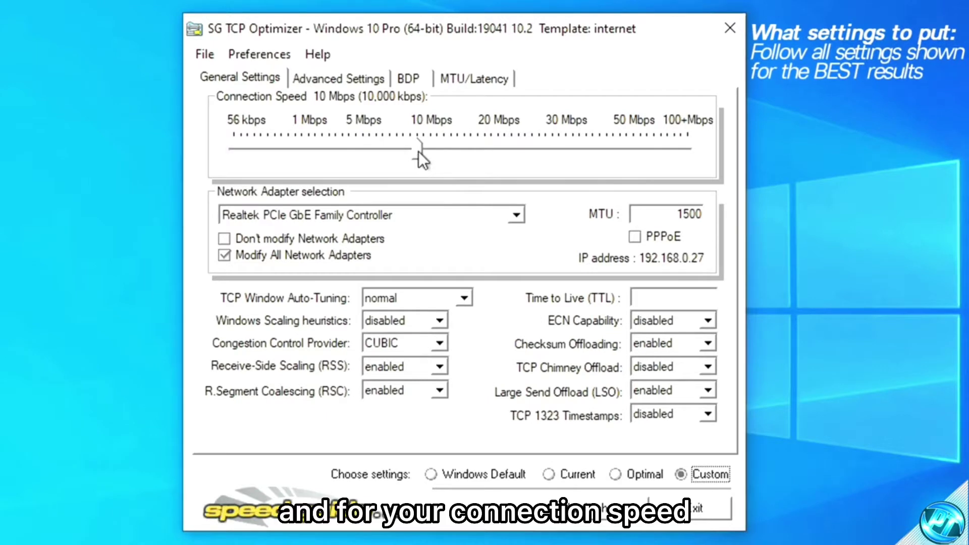
left_click_drag(418, 152, 704, 144)
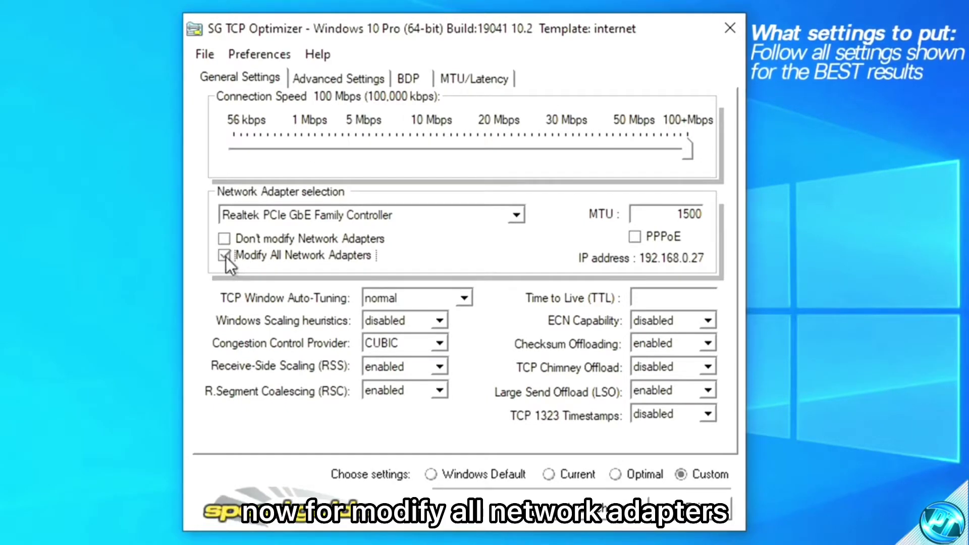
left_click_drag(667, 214, 736, 223)
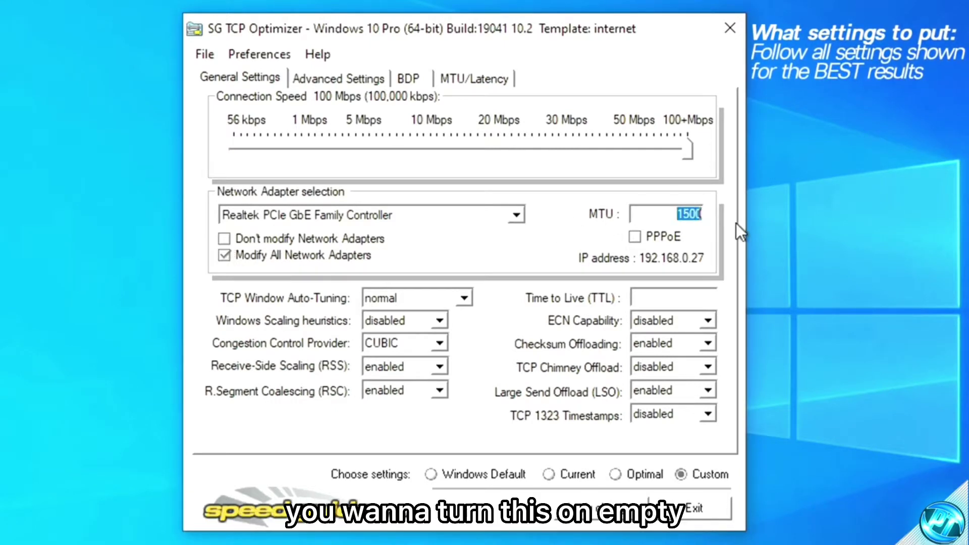
type("1500")
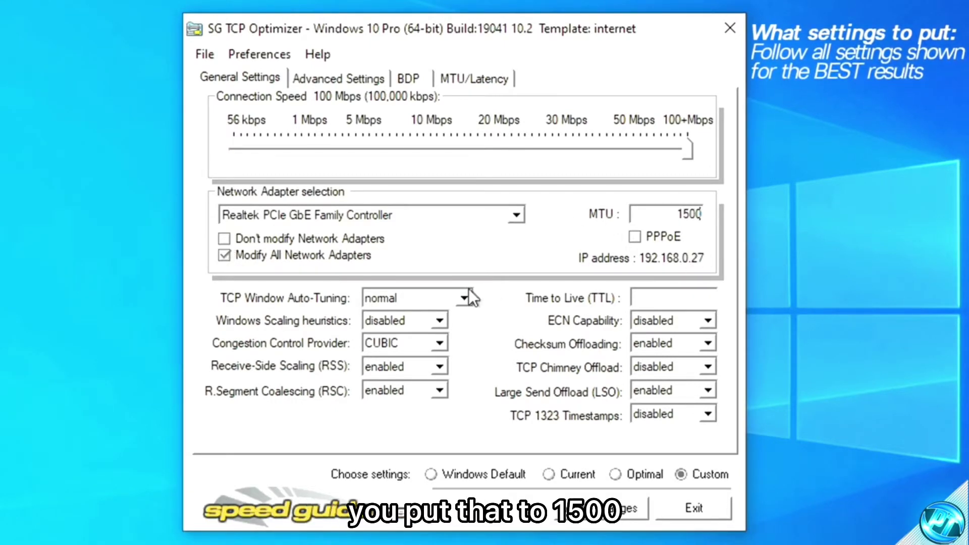
Step: Set Auto-Tuning to normal, Scaling heuristics to disabled and Congestion Control Provider to ctcp
left_click(427, 291)
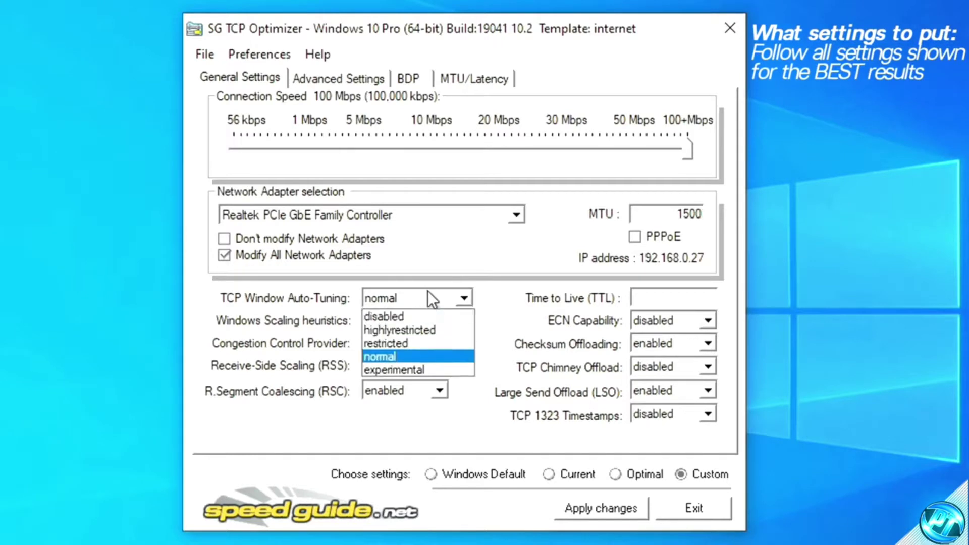
left_click(402, 354)
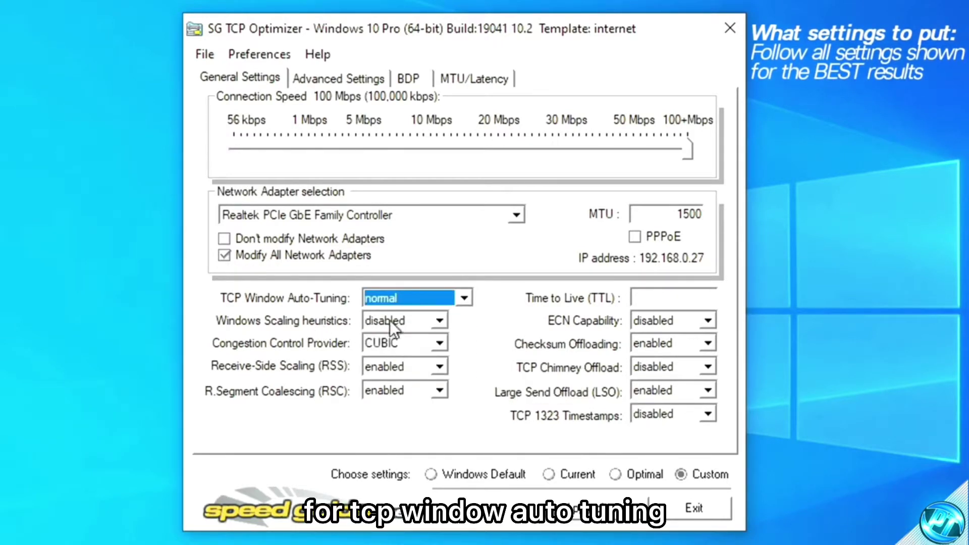
left_click(419, 321)
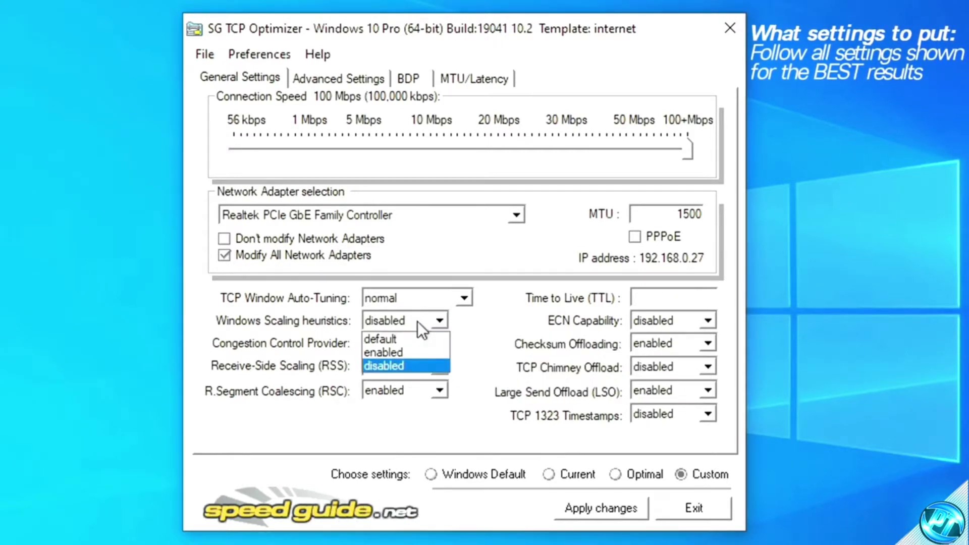
left_click(417, 322)
left_click(425, 344)
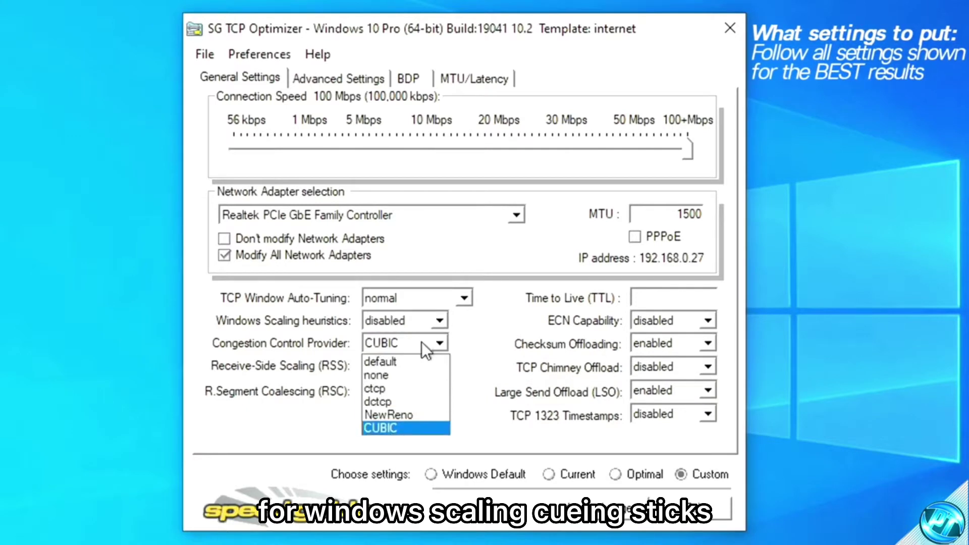
left_click(389, 388)
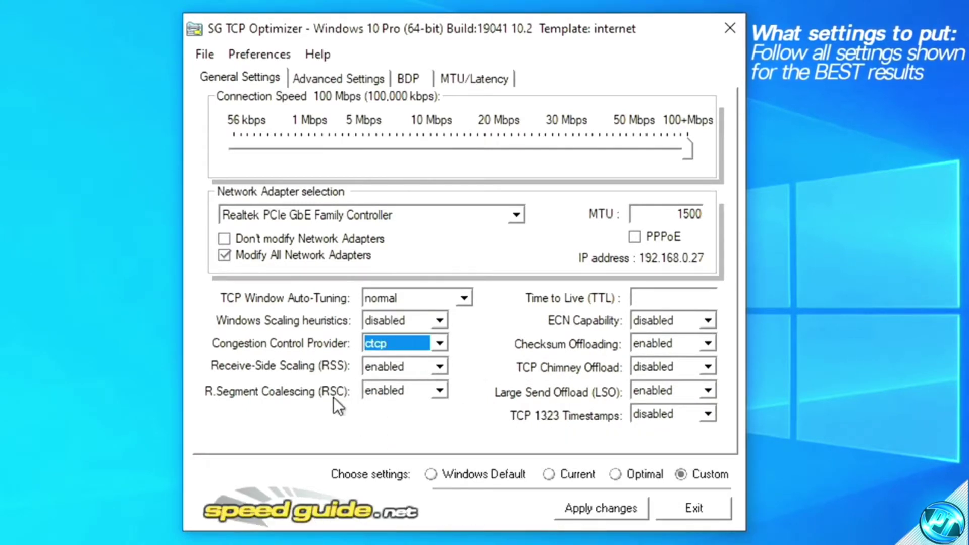
Step: Set Time to Live to 64 and ECN Capability to disabled
left_click(660, 294)
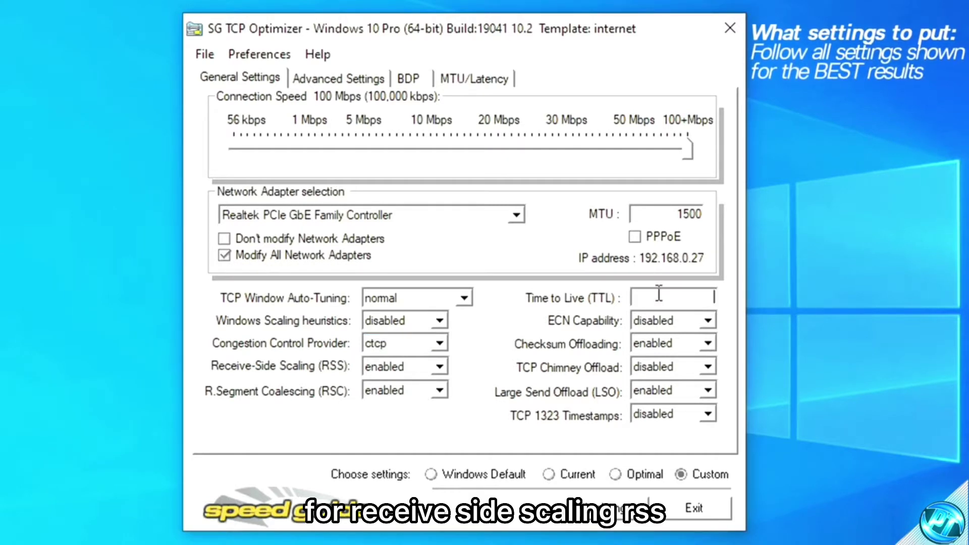
type("64")
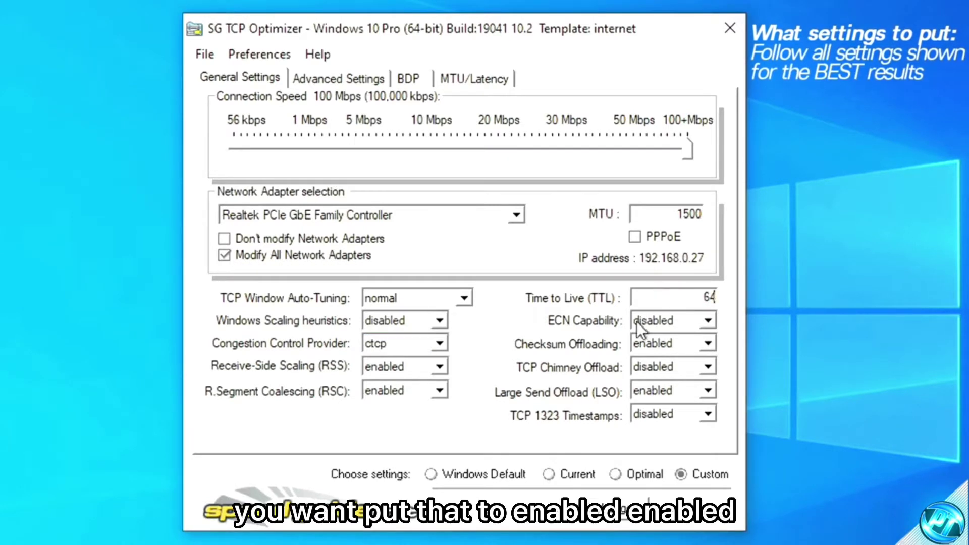
left_click(675, 319)
left_click(654, 364)
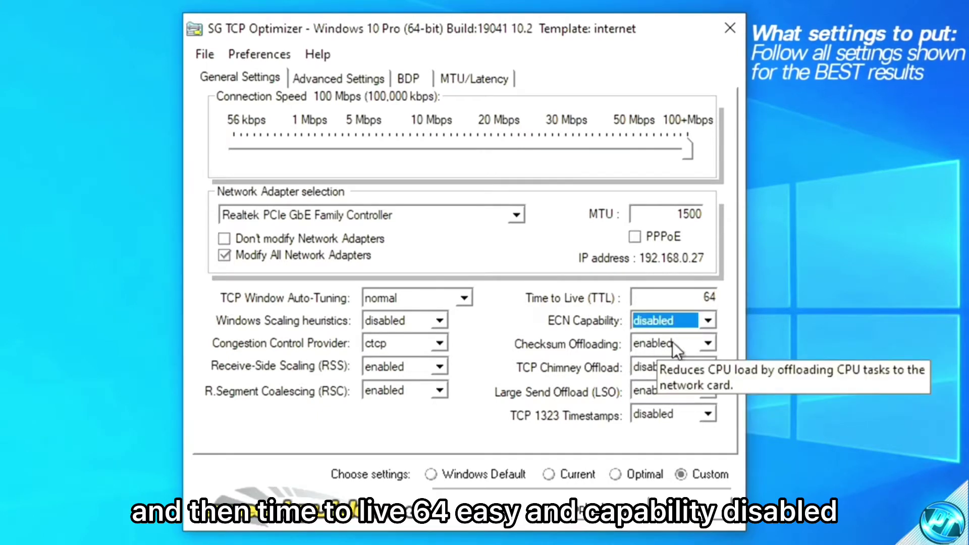
Step: Disable Checksum Offloading and Large Send Offload (LSO)
left_click(673, 341)
left_click(665, 384)
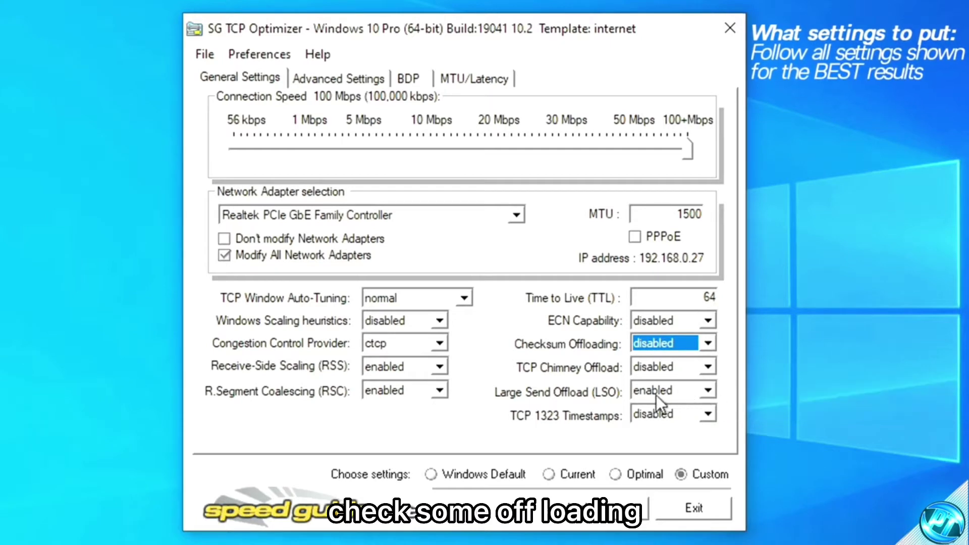
left_click(701, 391)
left_click(669, 432)
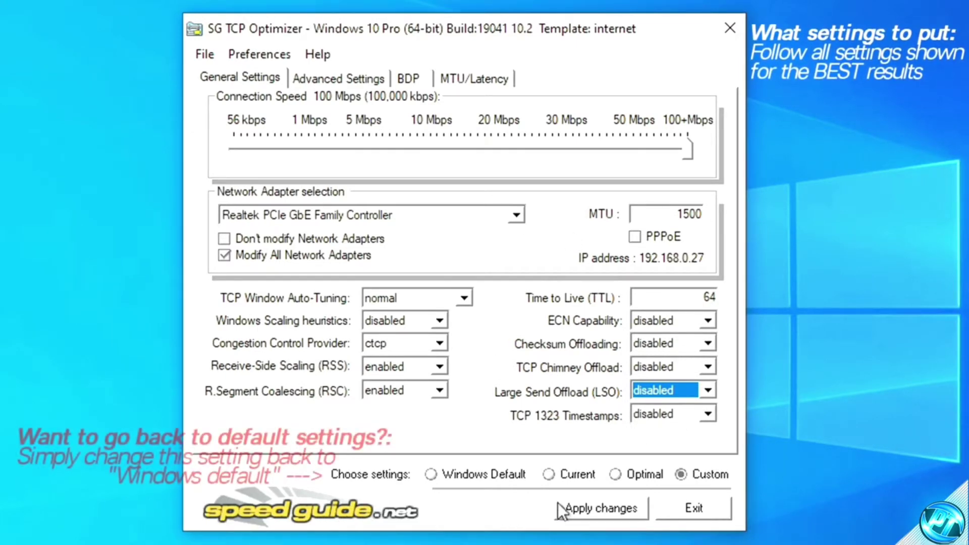
Step: Apply the General Settings changes and decline the reboot
left_click(593, 508)
left_click(611, 424)
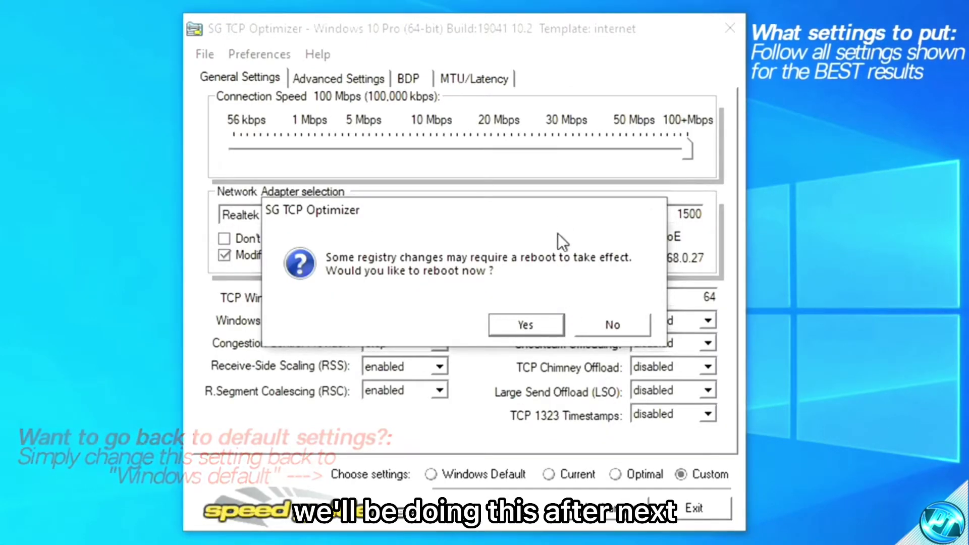
left_click(620, 324)
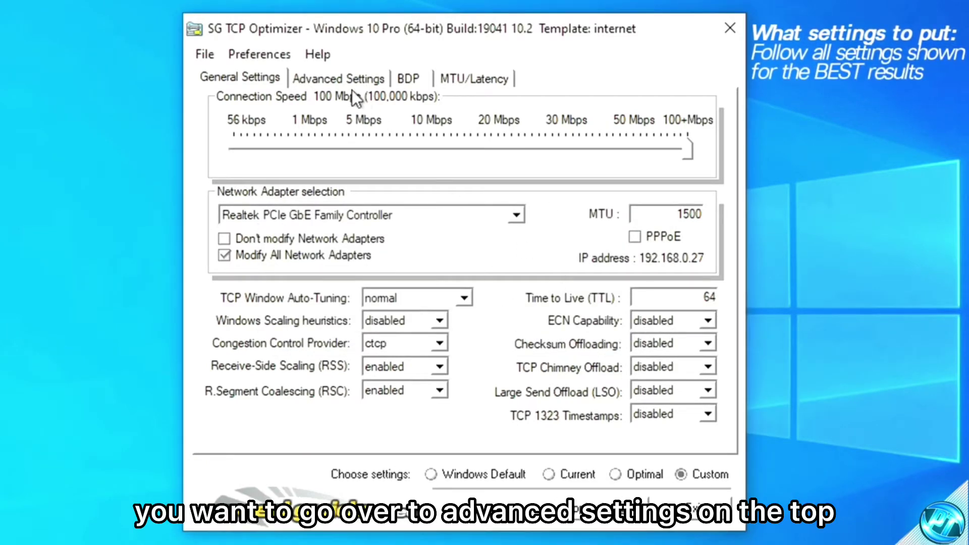
Step: On Advanced Settings, set priorities: LocalPriority 4, DnsPriority 6, NetbtPriority 7
left_click(342, 81)
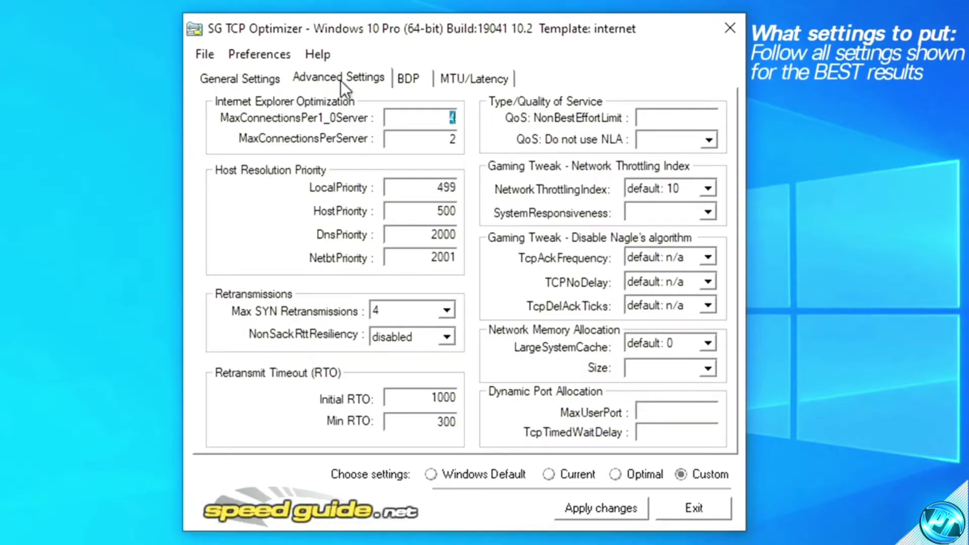
type("10")
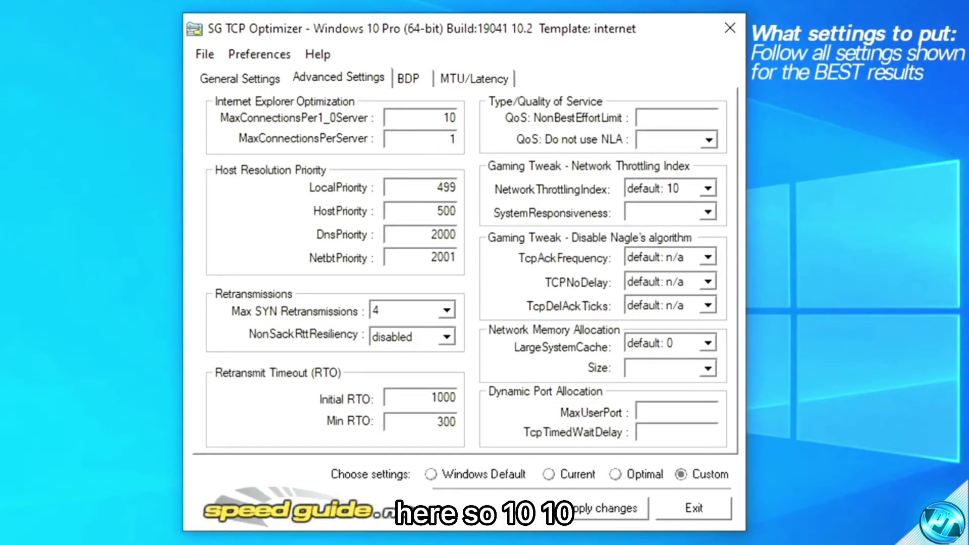
double_click(429, 186)
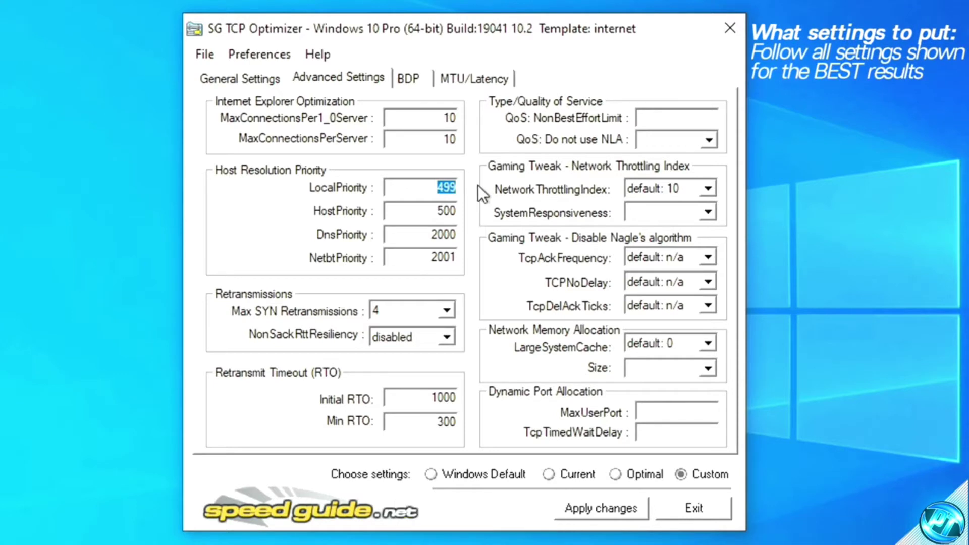
type("4")
double_click(428, 211)
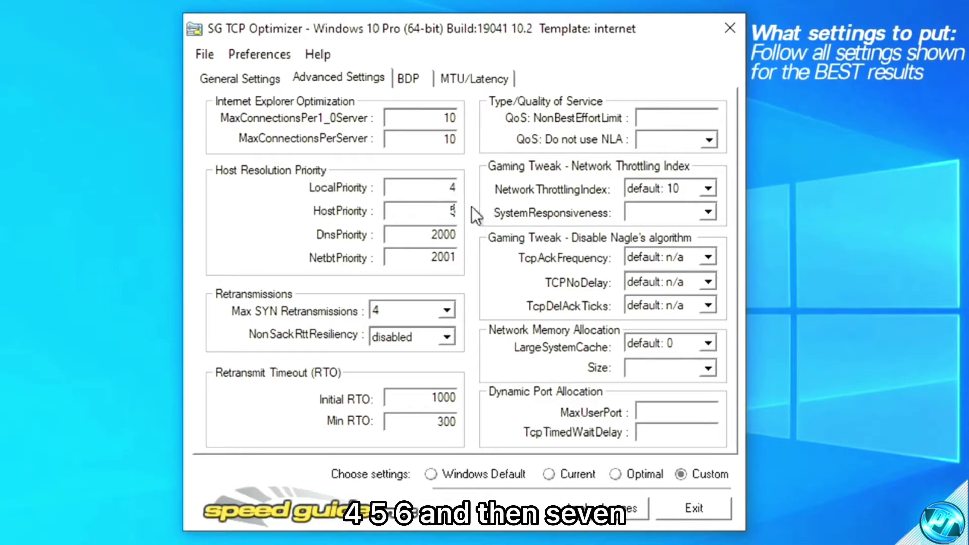
double_click(425, 234)
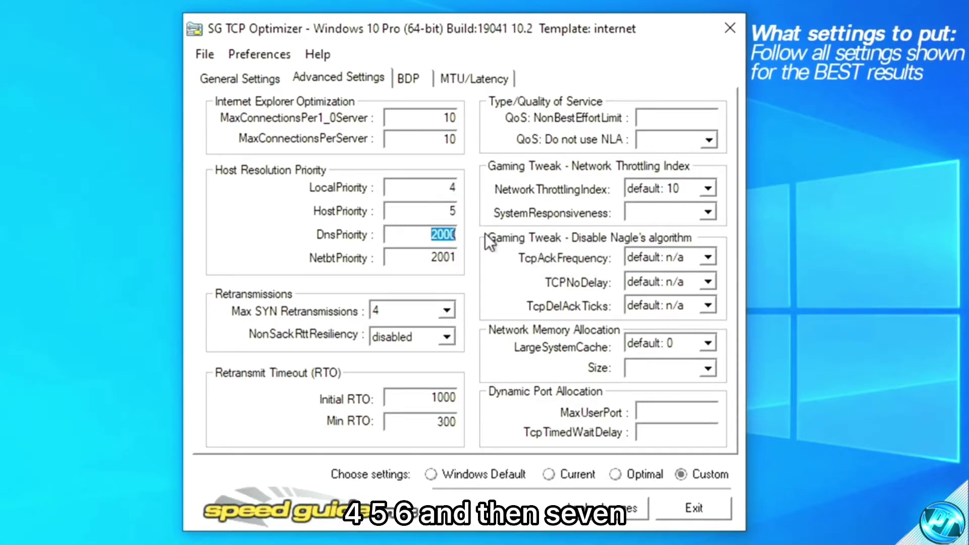
type("6")
double_click(427, 258)
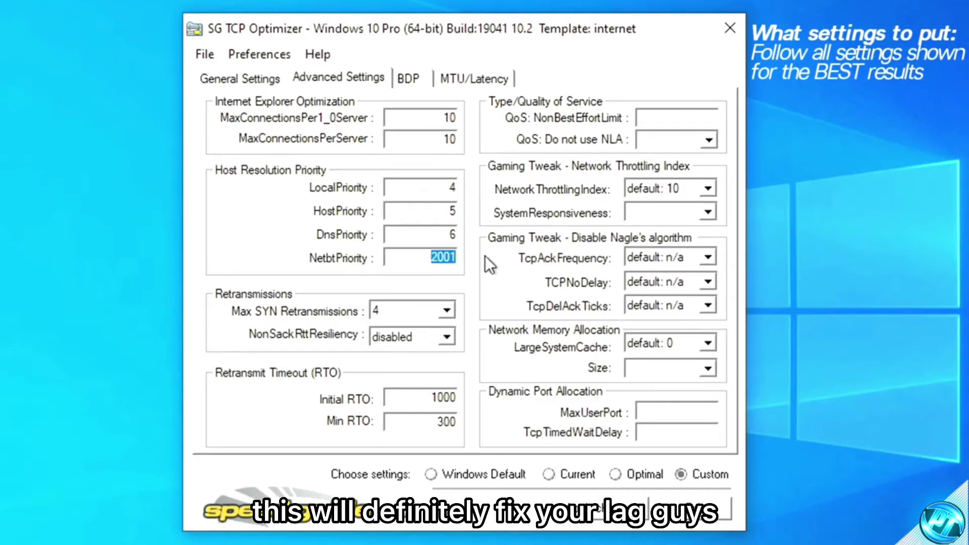
type("7")
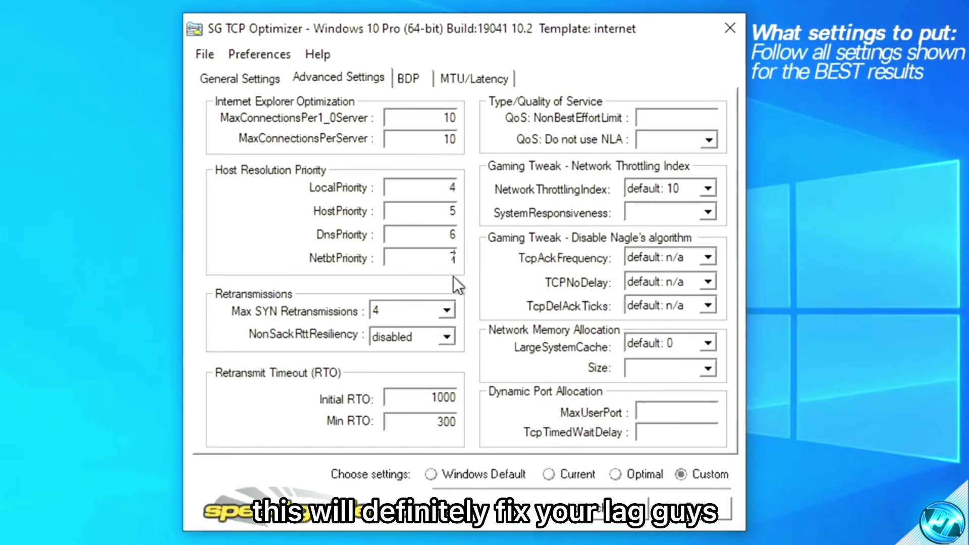
Step: Set Max SYN Retransmissions to 2, Initial RTO to 2000, keeping Min RTO at 300
left_click(446, 311)
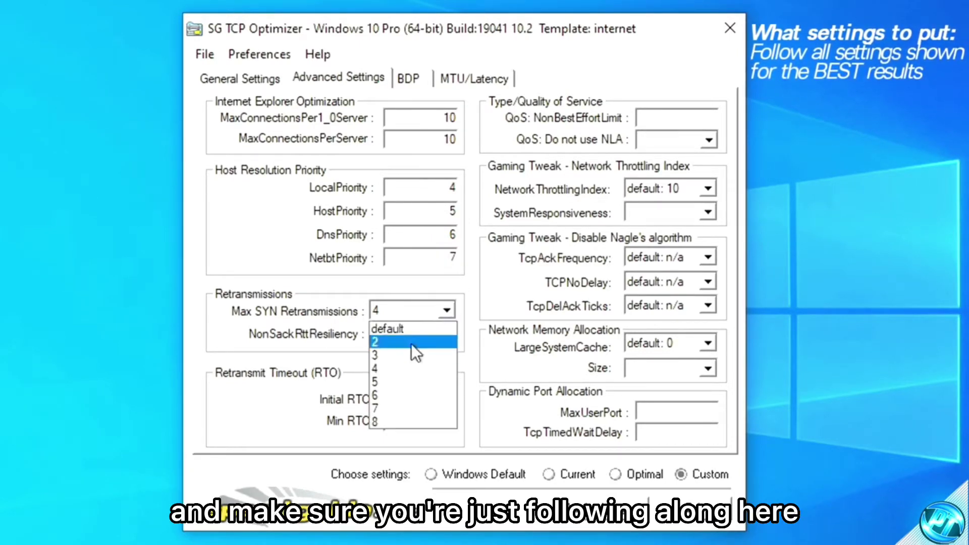
left_click(391, 342)
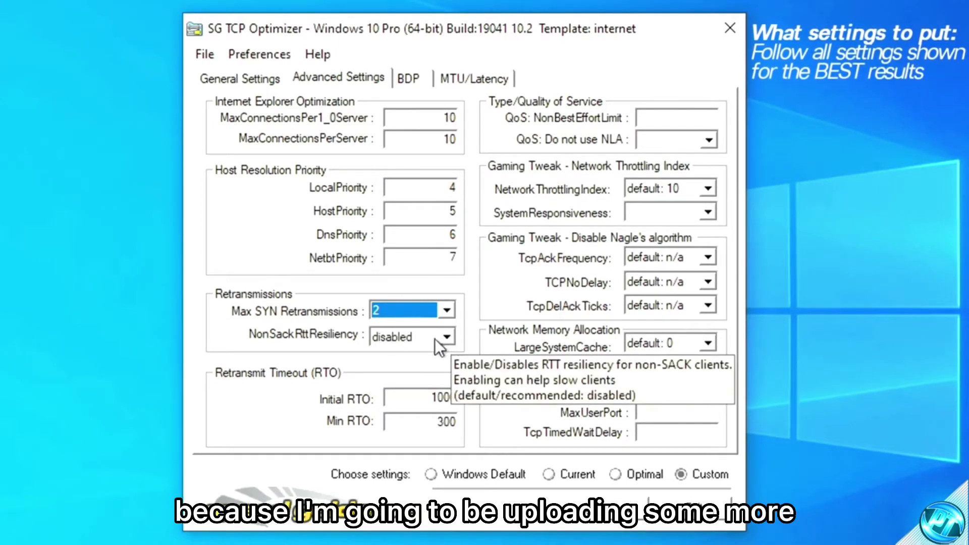
double_click(422, 396)
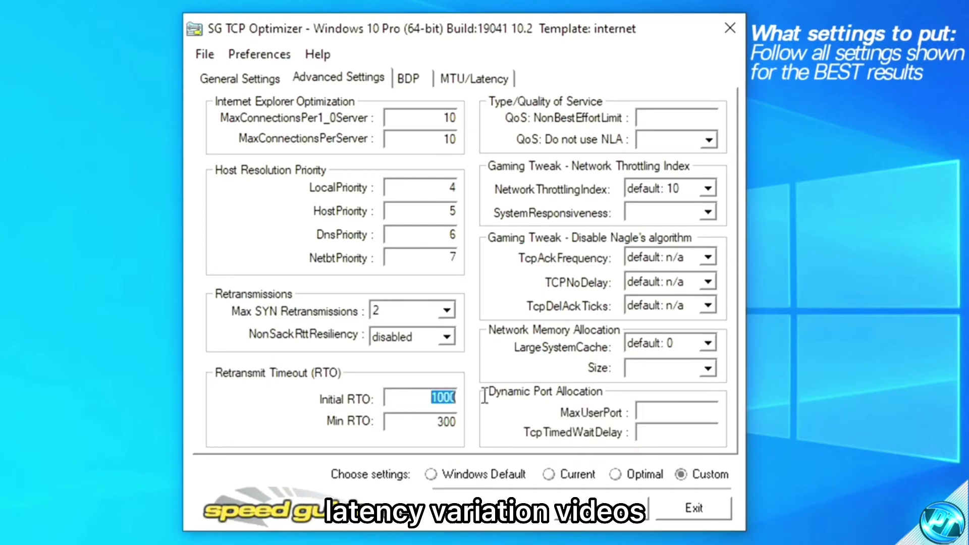
type("3000")
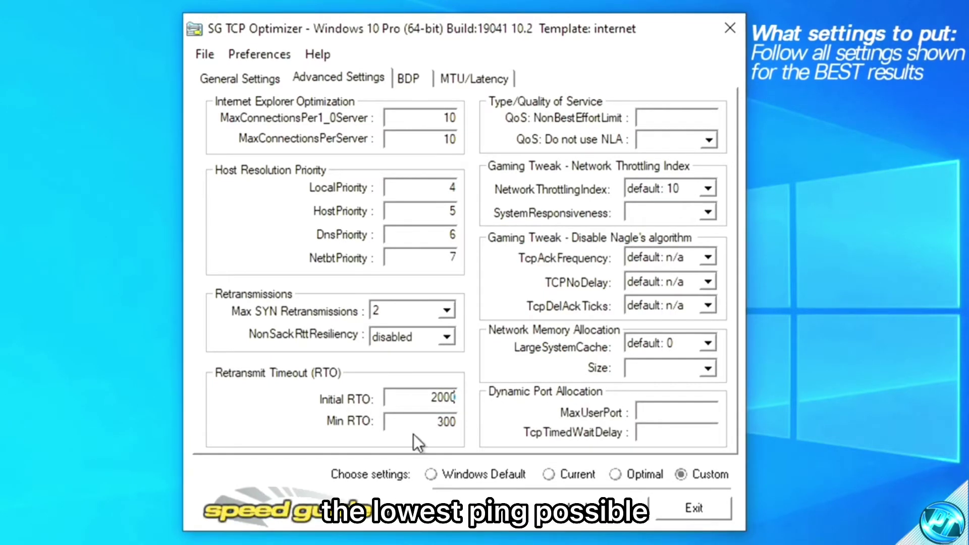
double_click(434, 422)
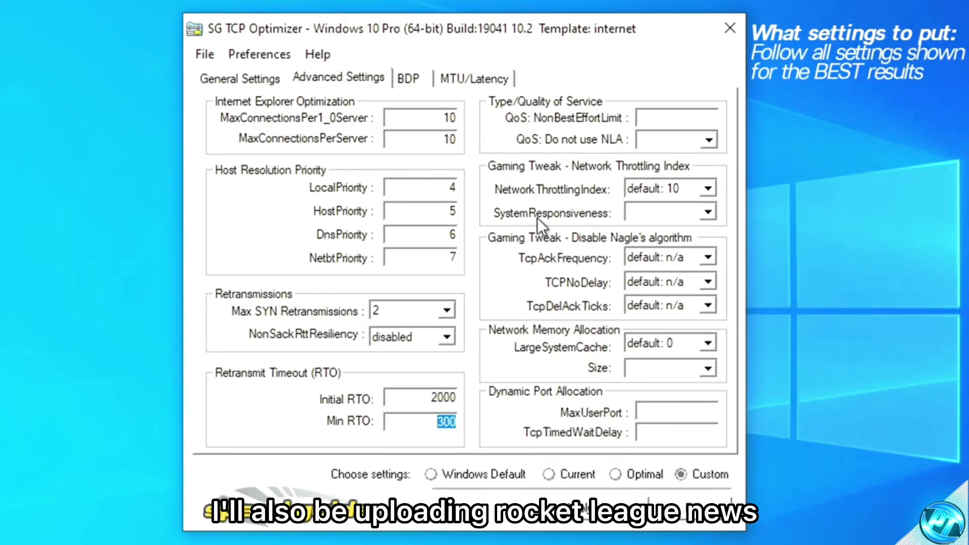
left_click(682, 118)
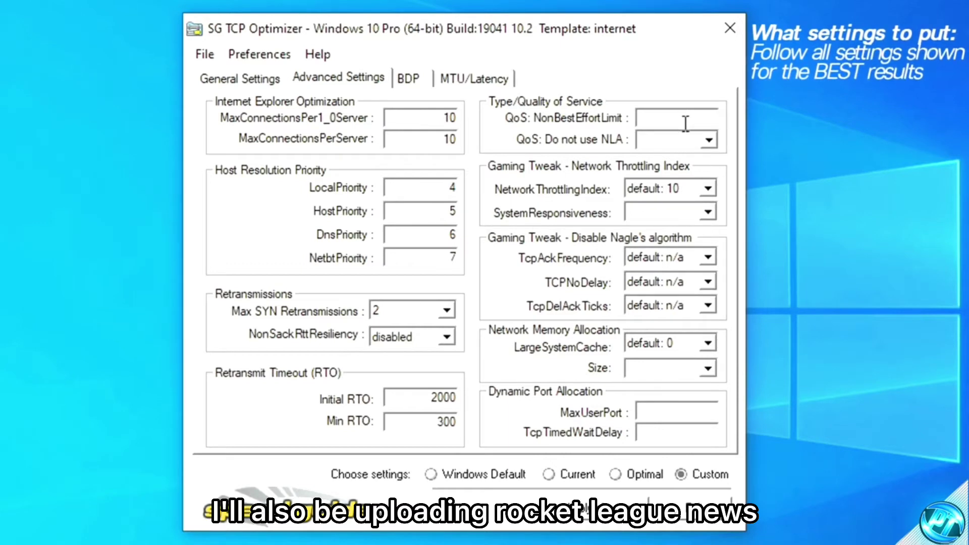
Step: Set QoS NonBestEffortLimit to 0 and Do not use NLA to optimal: 1
type("0")
key("Tab")
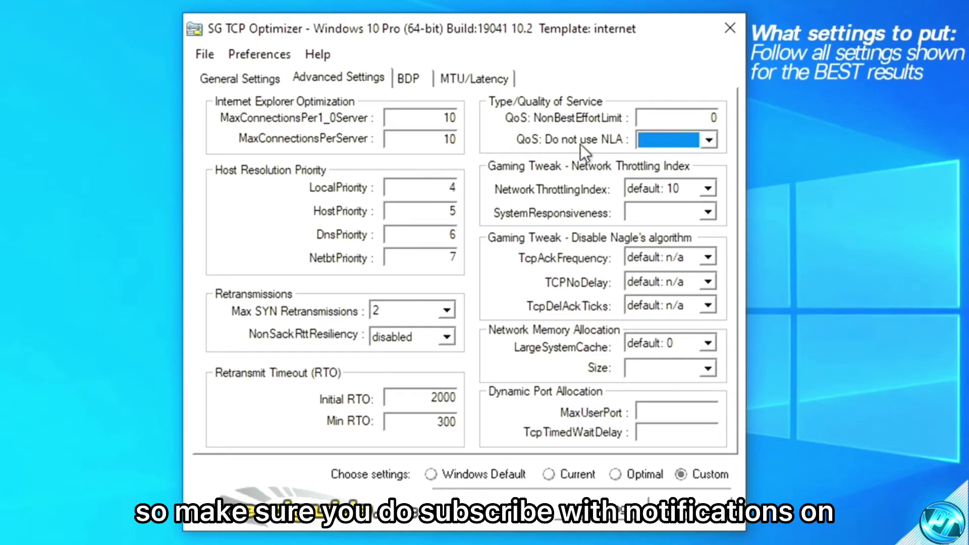
left_click(701, 141)
left_click(666, 174)
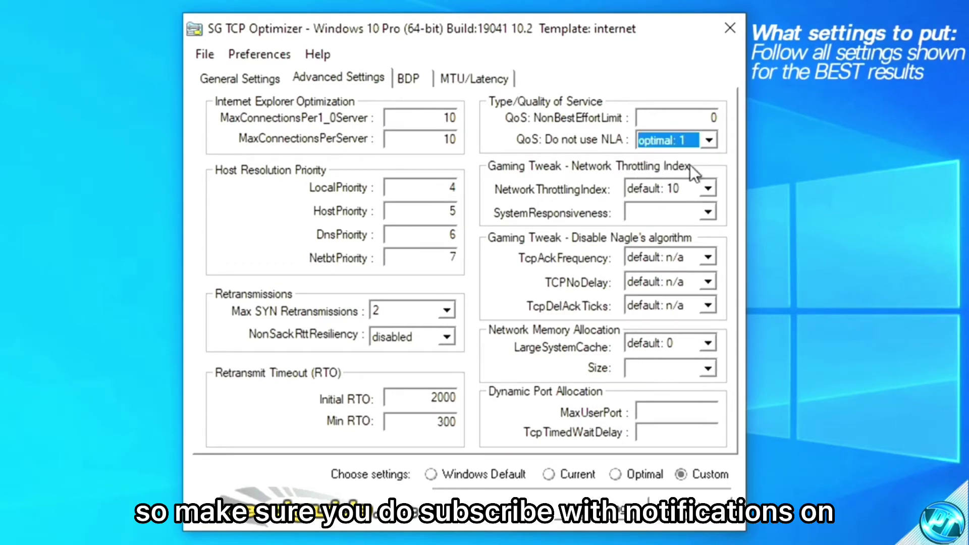
Step: Set NetworkThrottlingIndex to disabled: ffffffff and SystemResponsiveness to gaming: 0
left_click(709, 187)
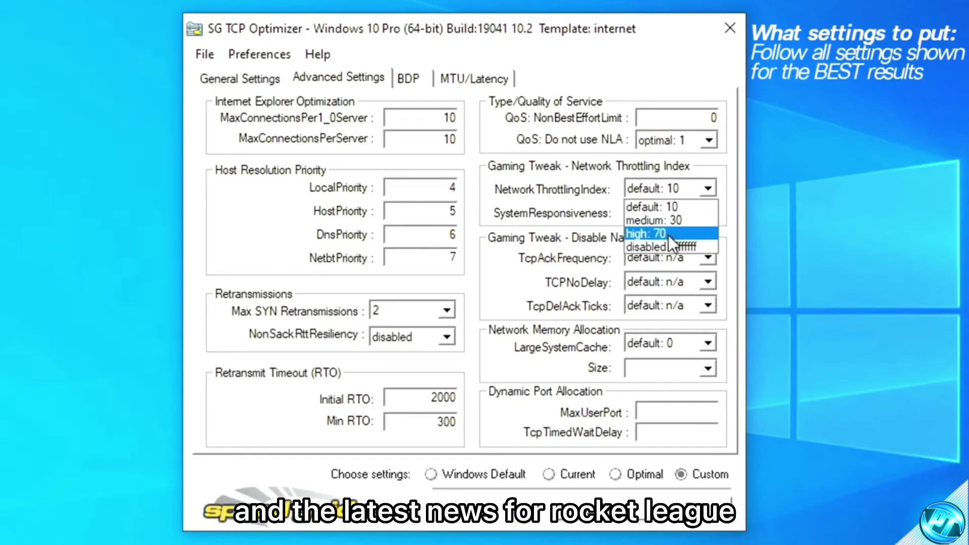
left_click(659, 246)
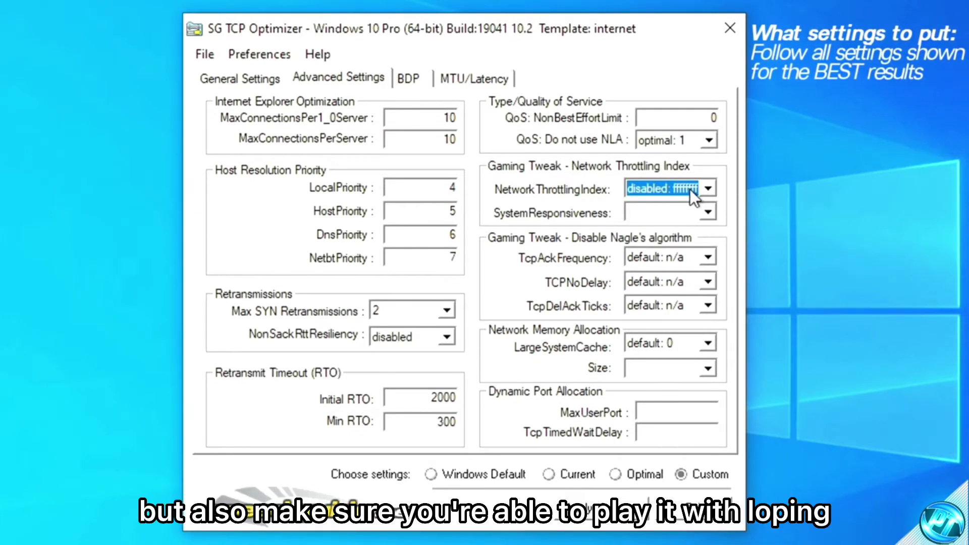
left_click(708, 211)
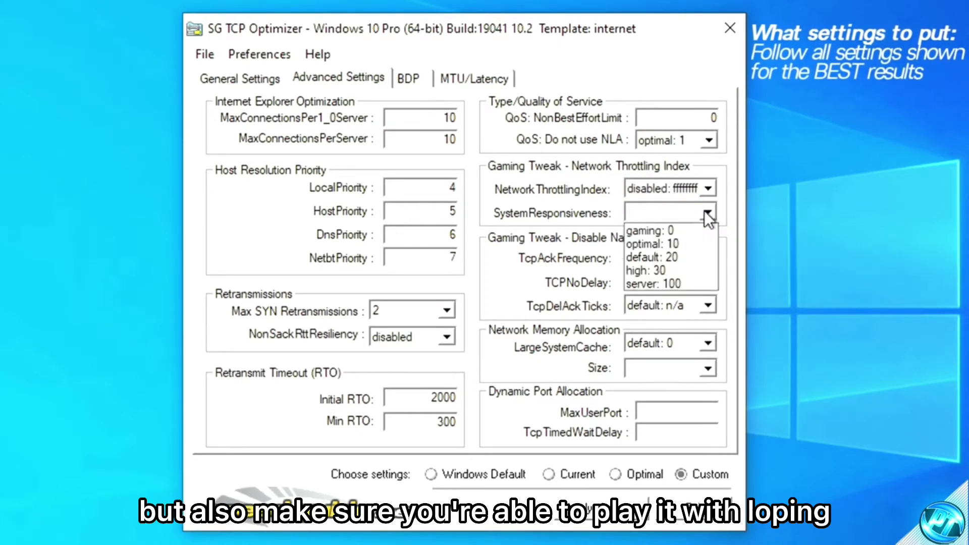
left_click(657, 231)
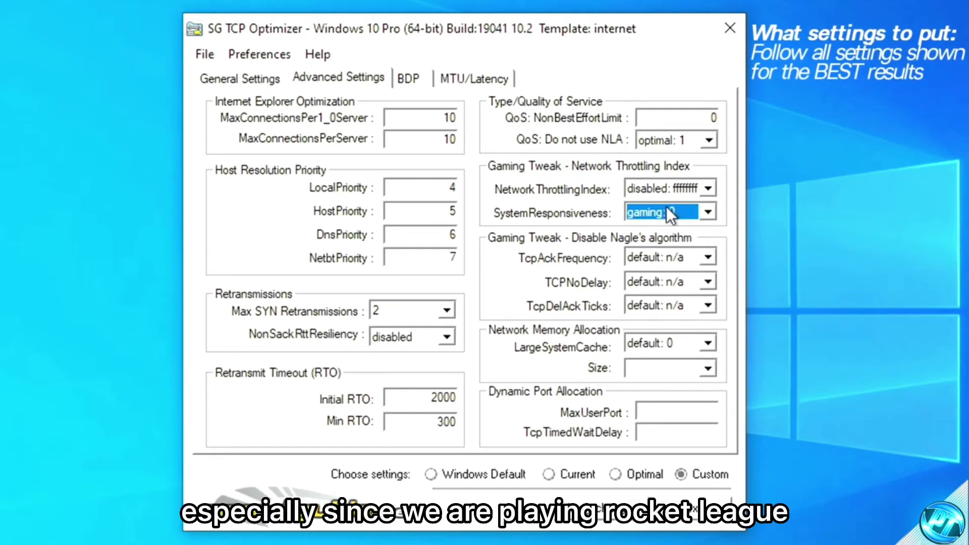
Step: Set TcpAckFrequency disabled: 1, TCPNoDelay enabled: 1 and TcpDelAckTicks disabled: 0
left_click(706, 256)
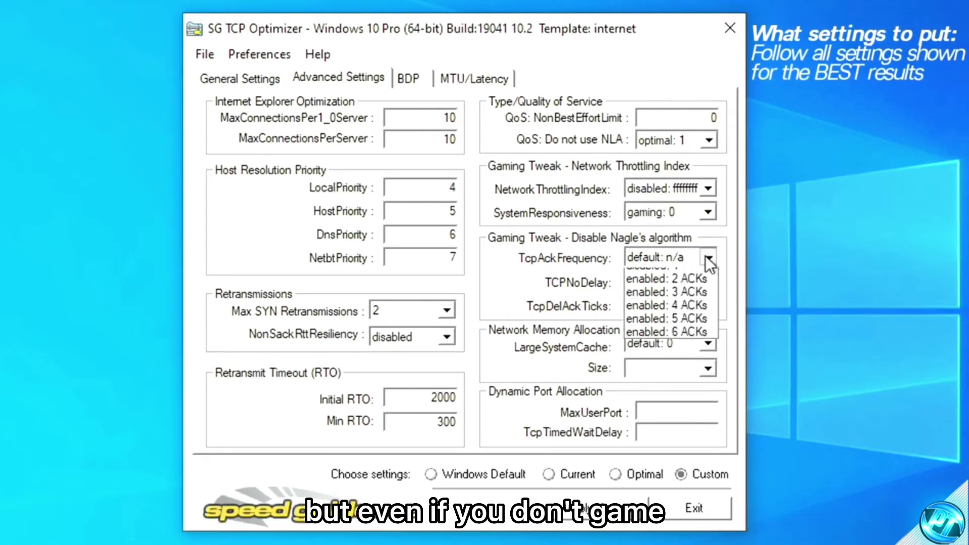
left_click(657, 288)
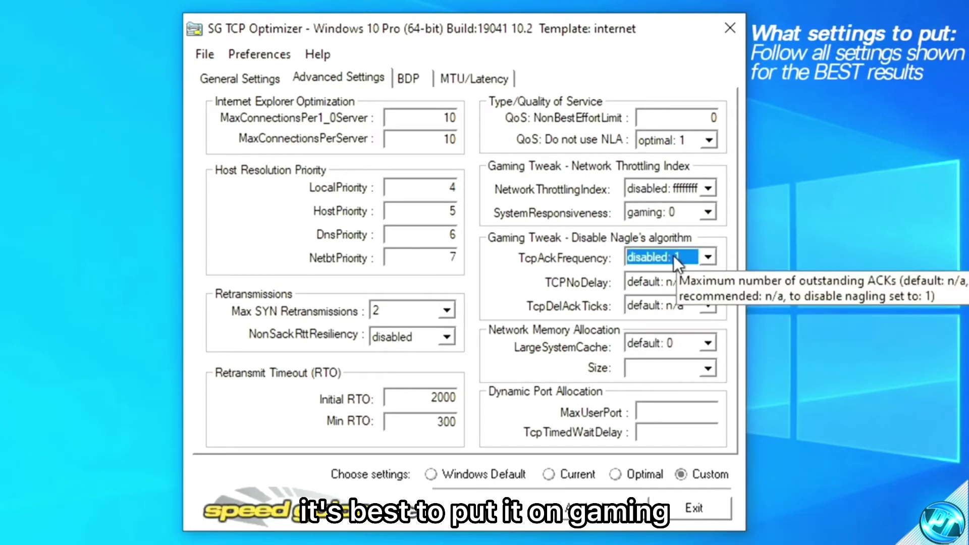
left_click(668, 284)
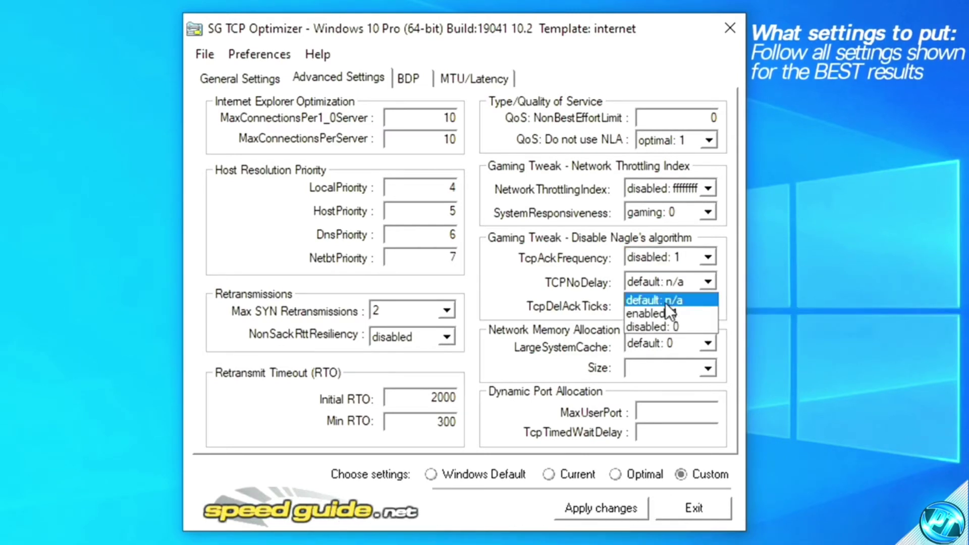
left_click(672, 310)
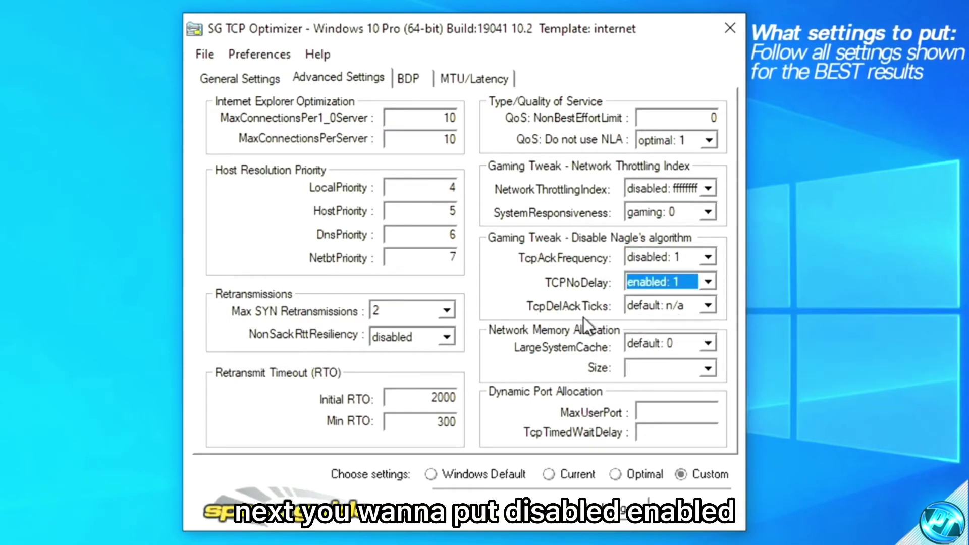
left_click(679, 305)
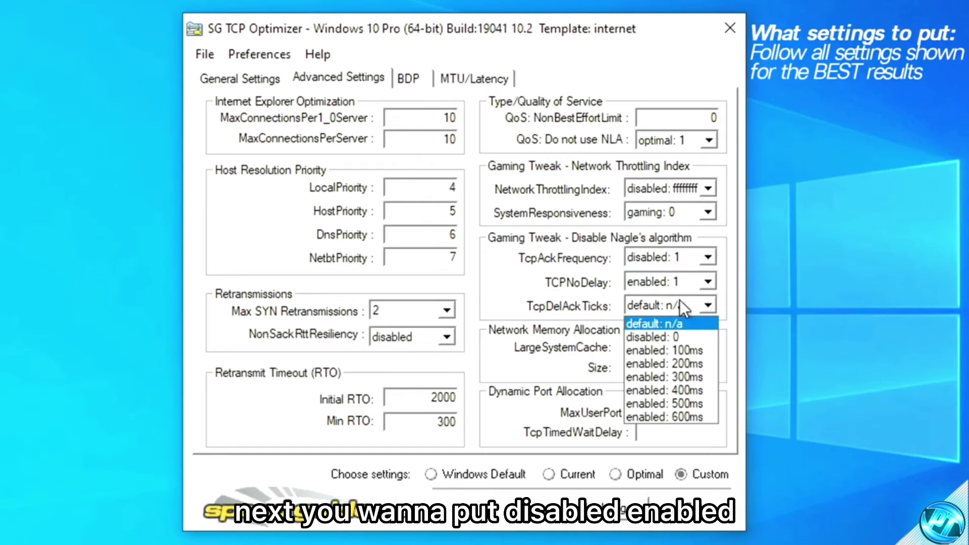
left_click(675, 336)
Step: Set LargeSystemCache default: 0, Size default: 1, MaxUserPort 65534, TcpTimedWaitDelay 30
left_click(699, 342)
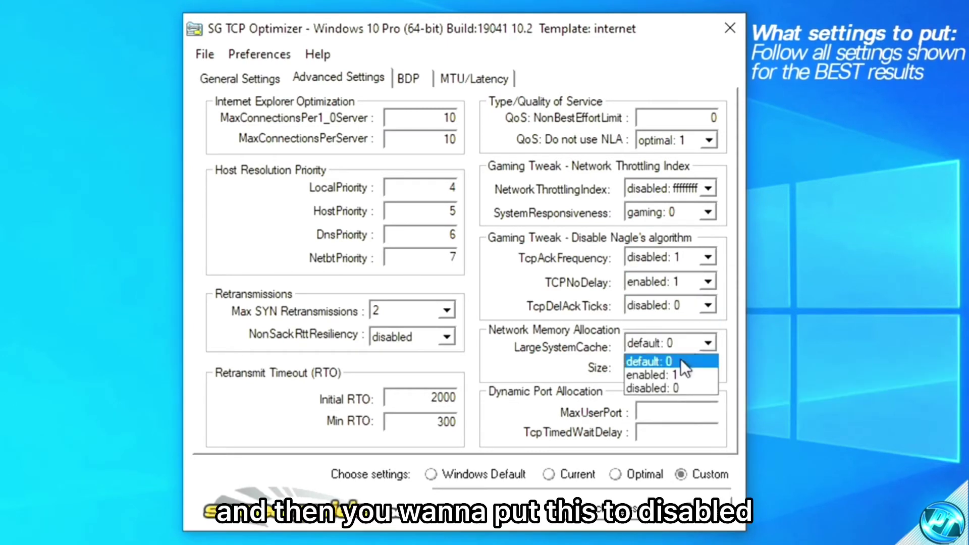
left_click(669, 360)
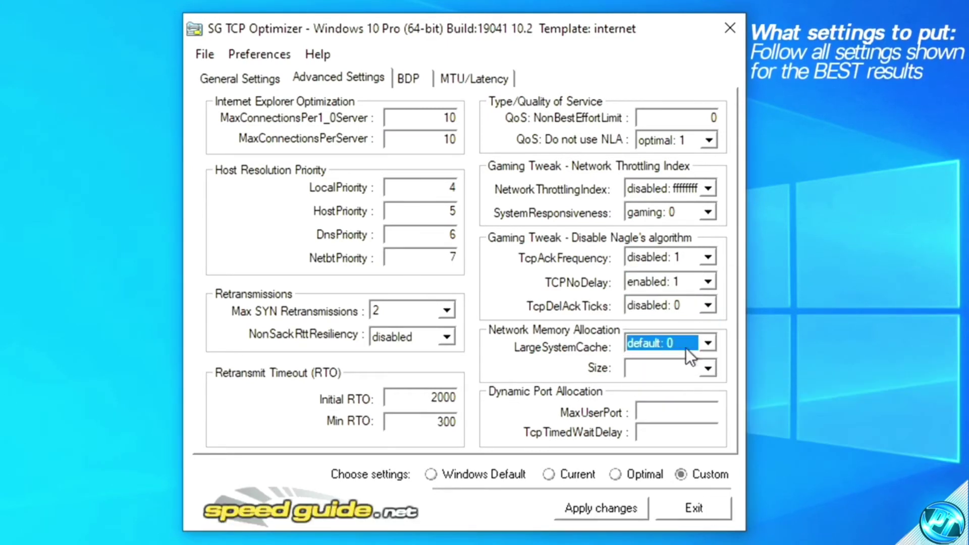
left_click(702, 372)
left_click(677, 388)
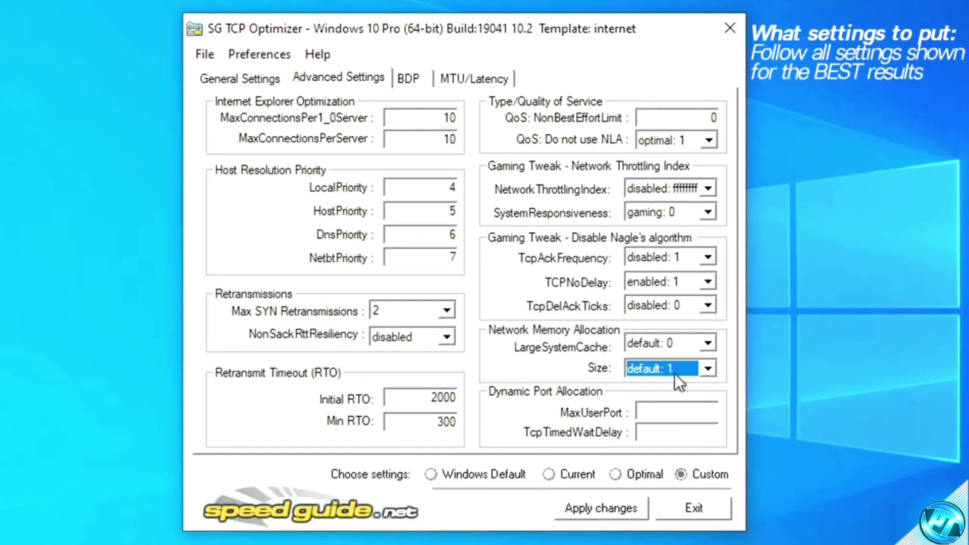
left_click(673, 410)
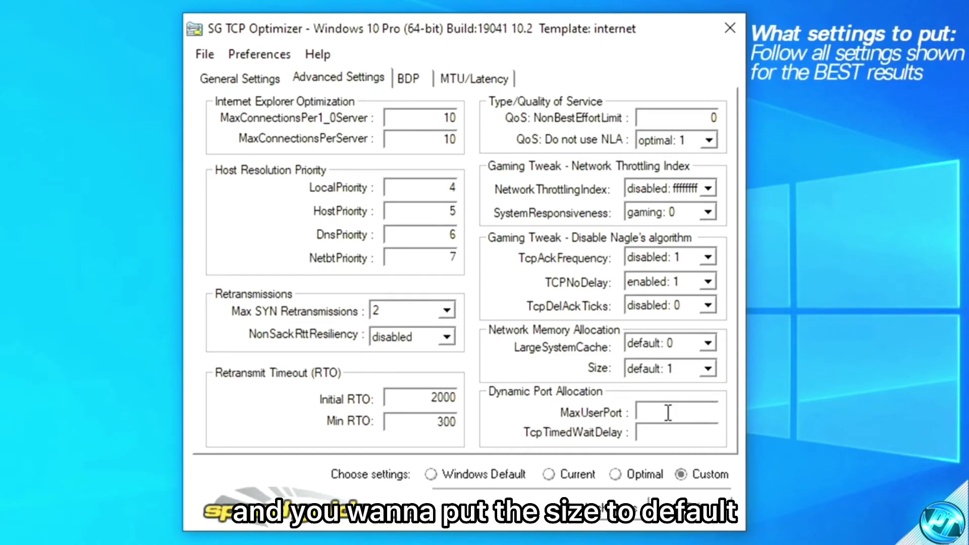
type("655")
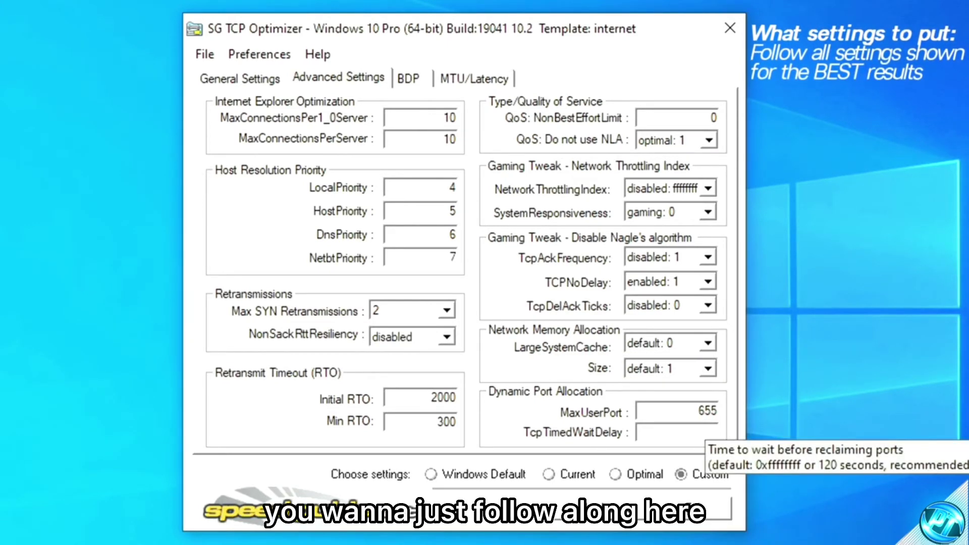
type("34")
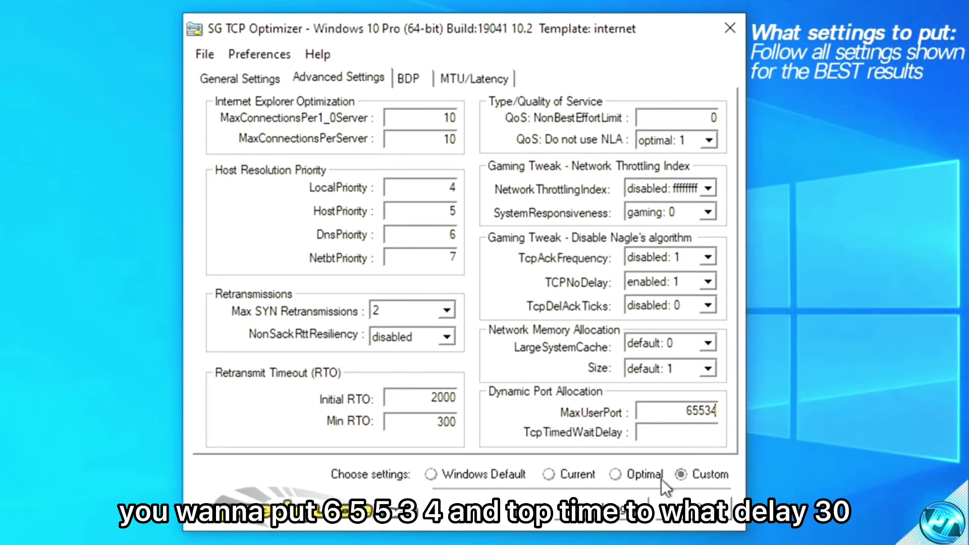
left_click(667, 436)
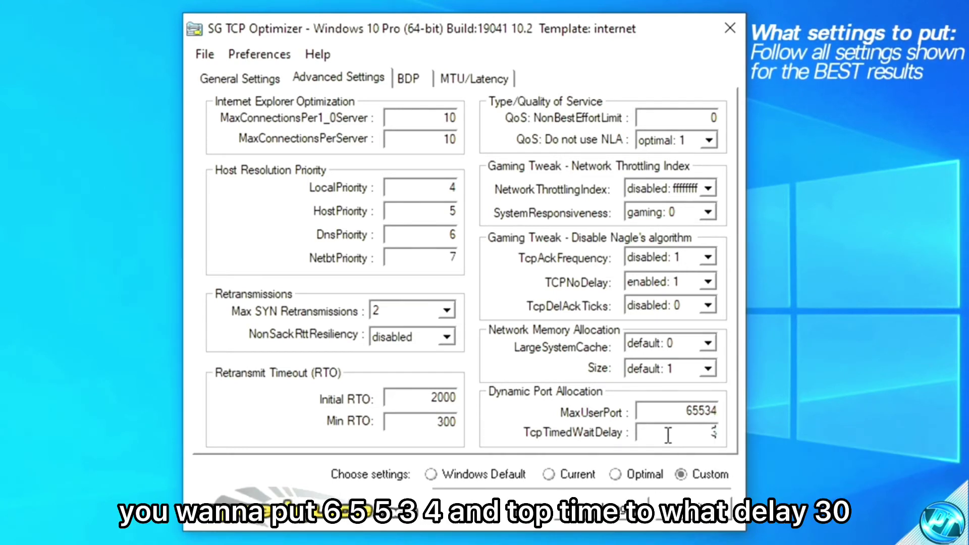
type("30")
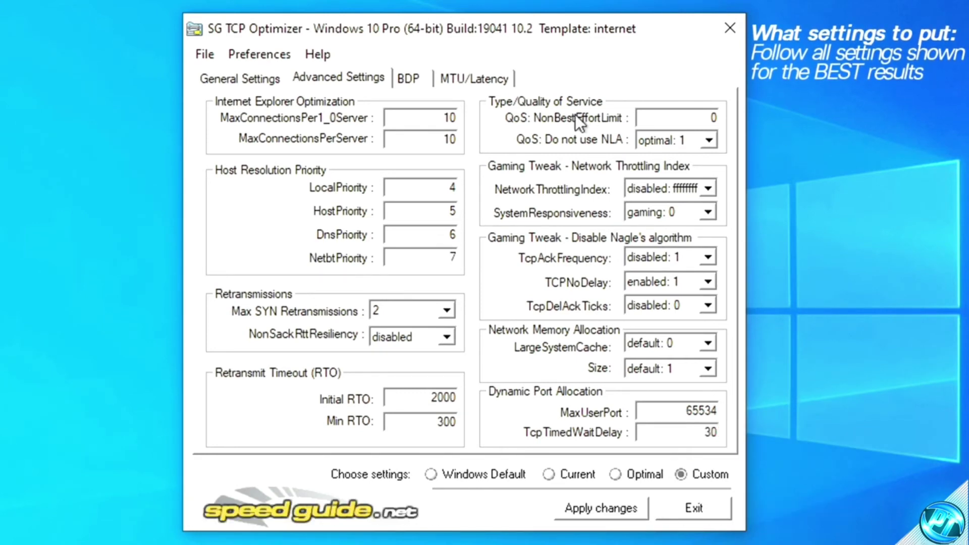
Step: Apply the Advanced Settings changes and decline the reboot
left_click(590, 520)
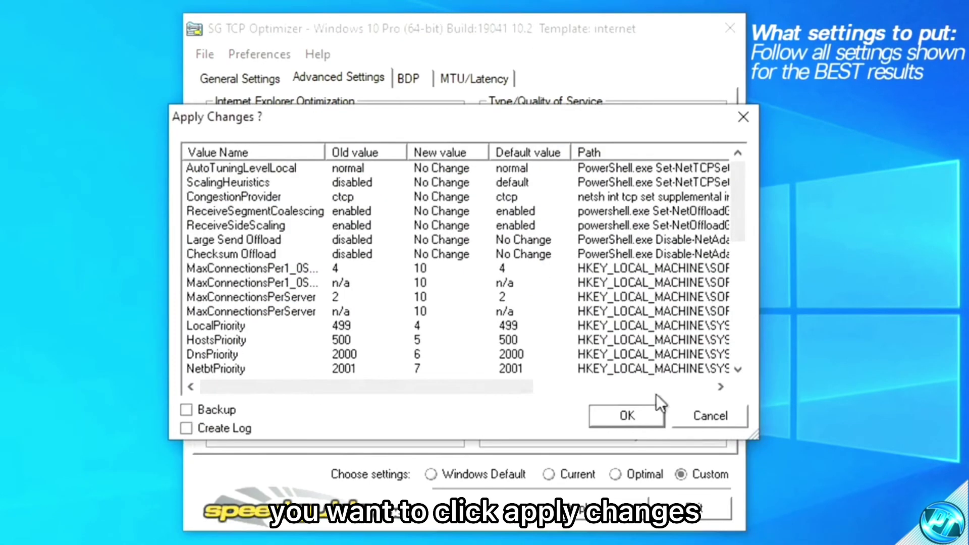
left_click(629, 417)
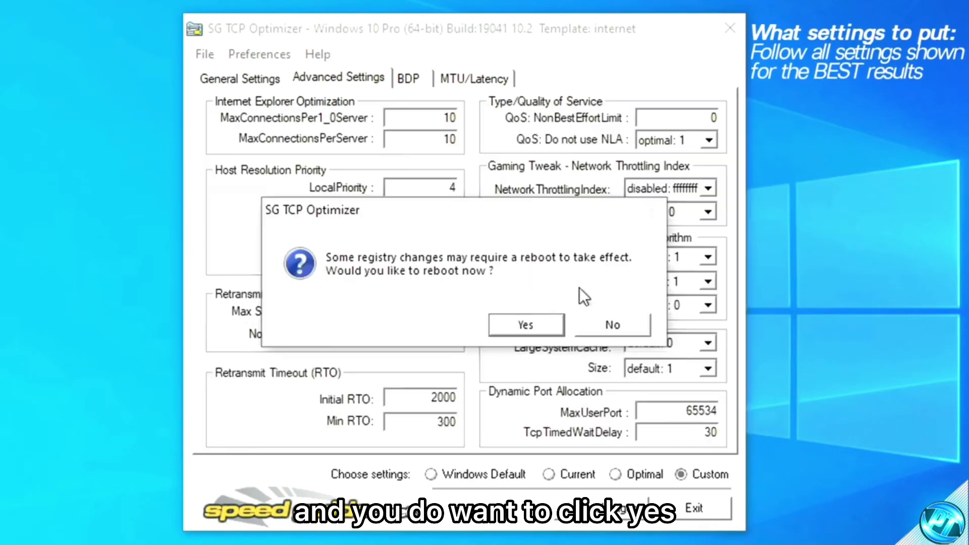
left_click(621, 327)
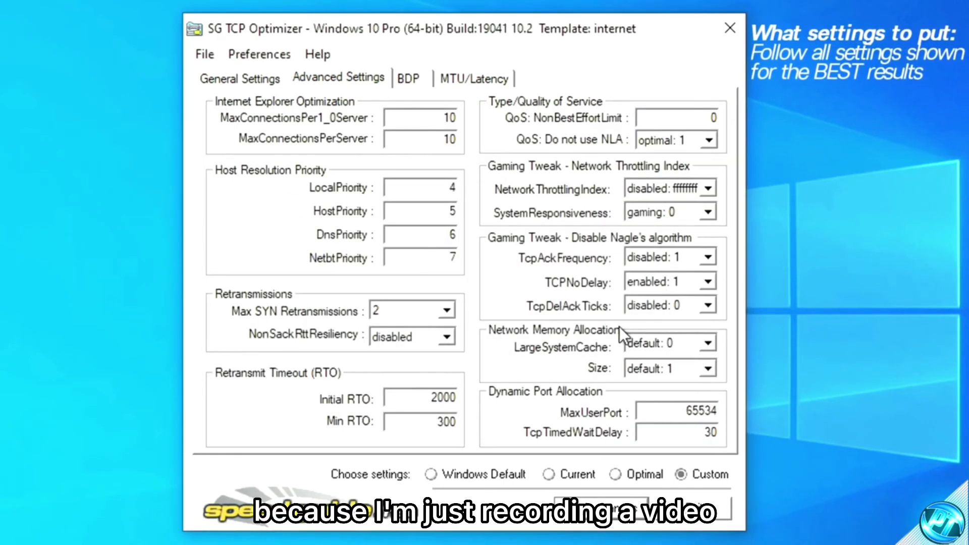